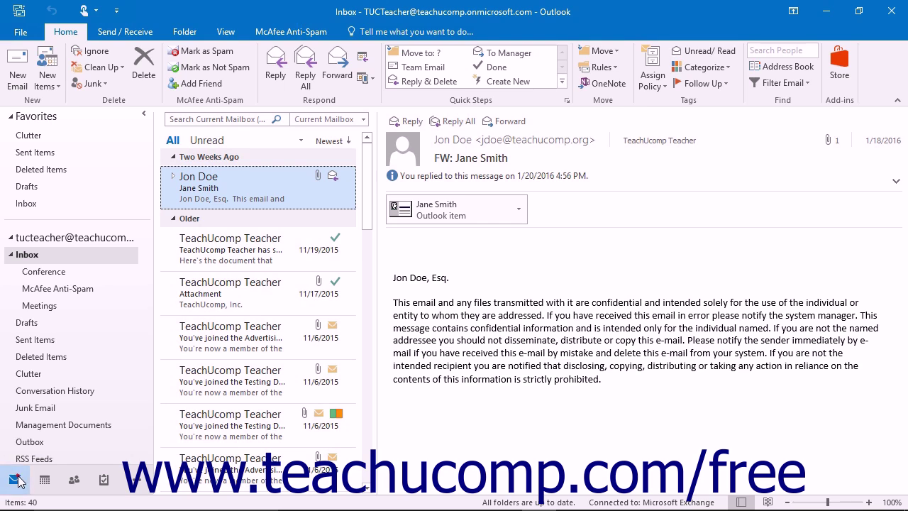
Step: Open Mailbox Cleanup from the Info page's Cleanup Tools and view the folder sizes (3995 KB total)
click(29, 34)
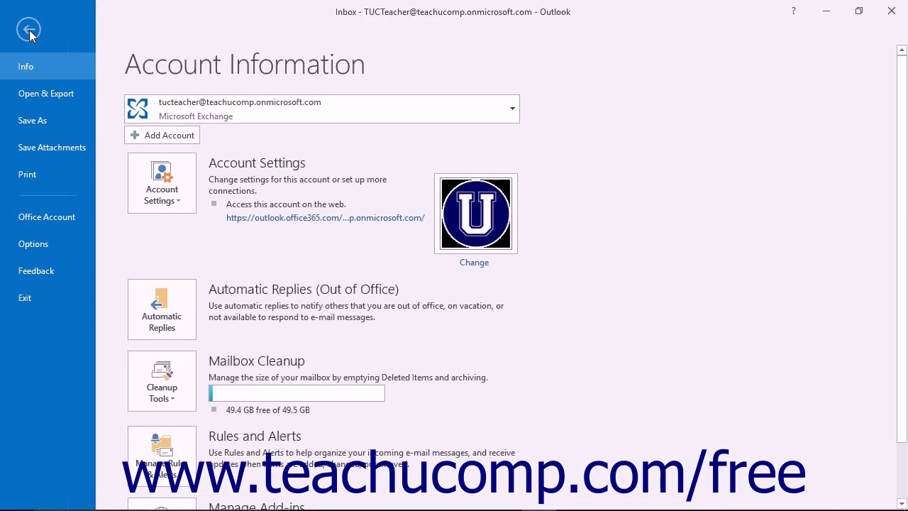
click(172, 395)
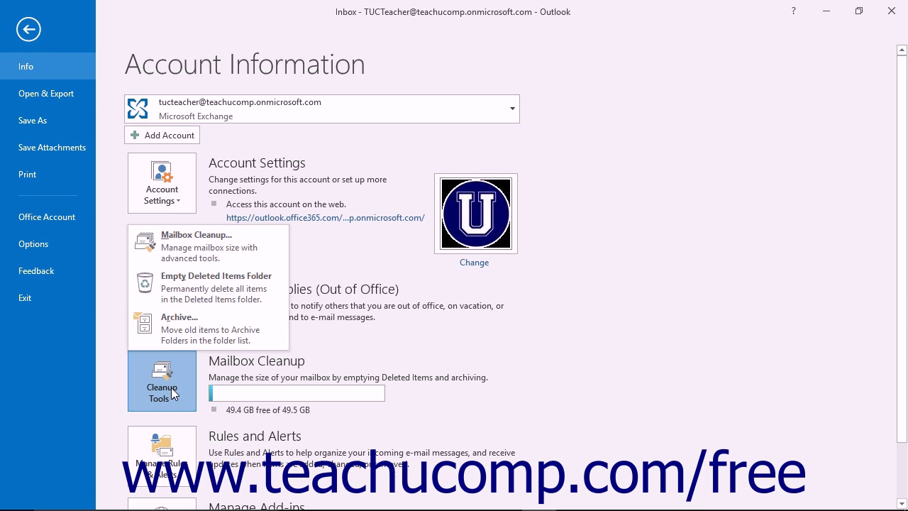
click(188, 253)
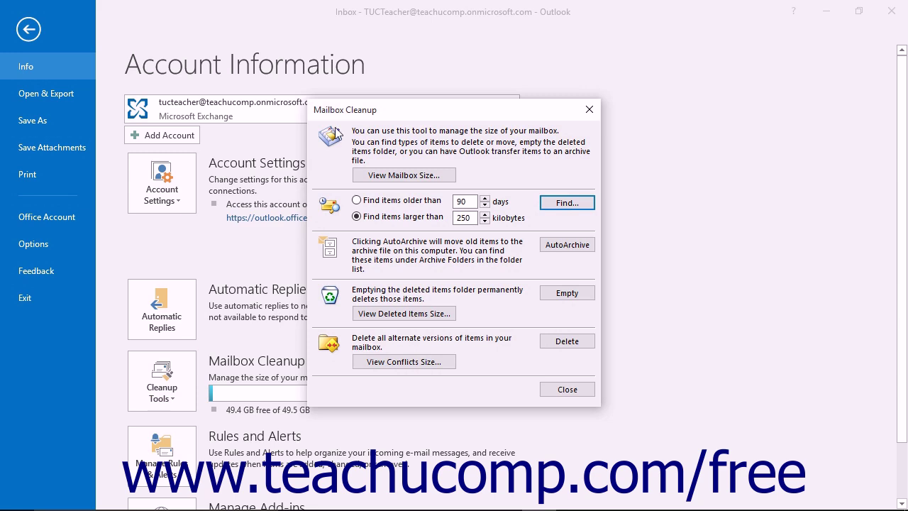
click(378, 176)
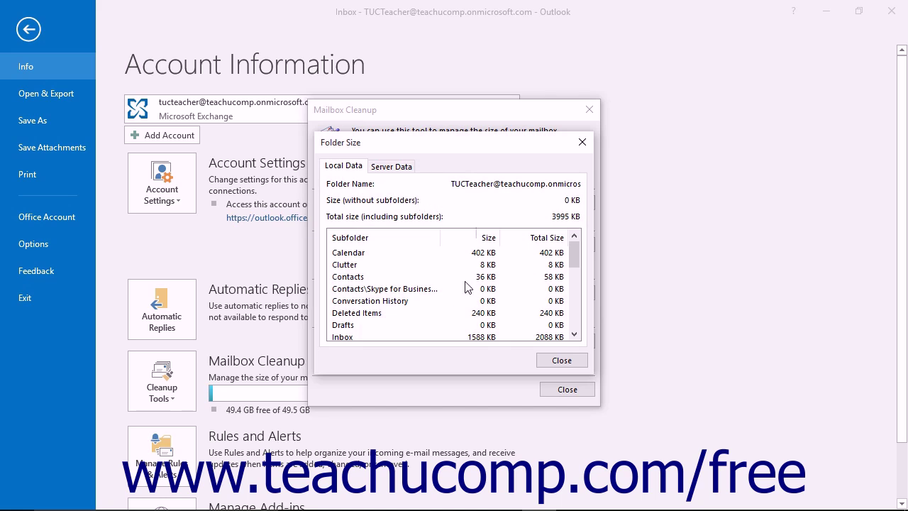
Step: Review and close the Folder Size list, then set the cleanup to find items older than 90 days
scroll(469, 282, down, 5)
scroll(468, 277, down, 1)
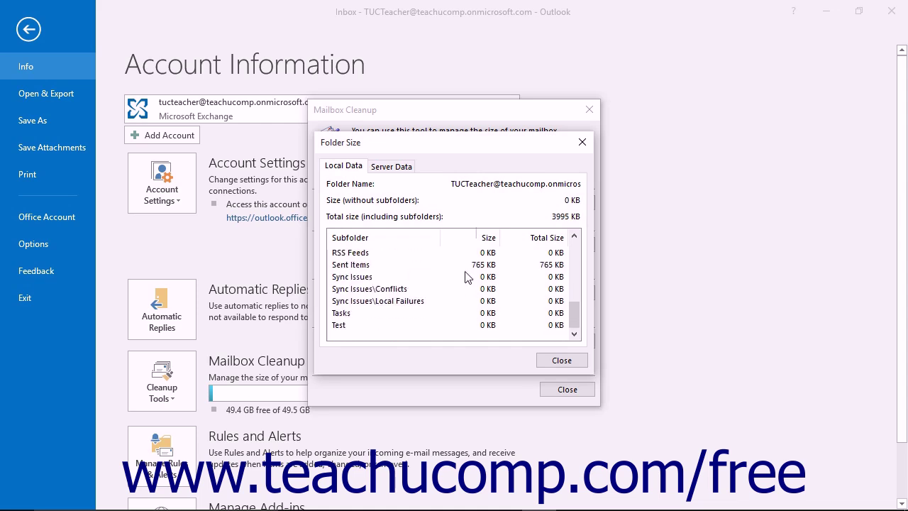
scroll(466, 276, up, 6)
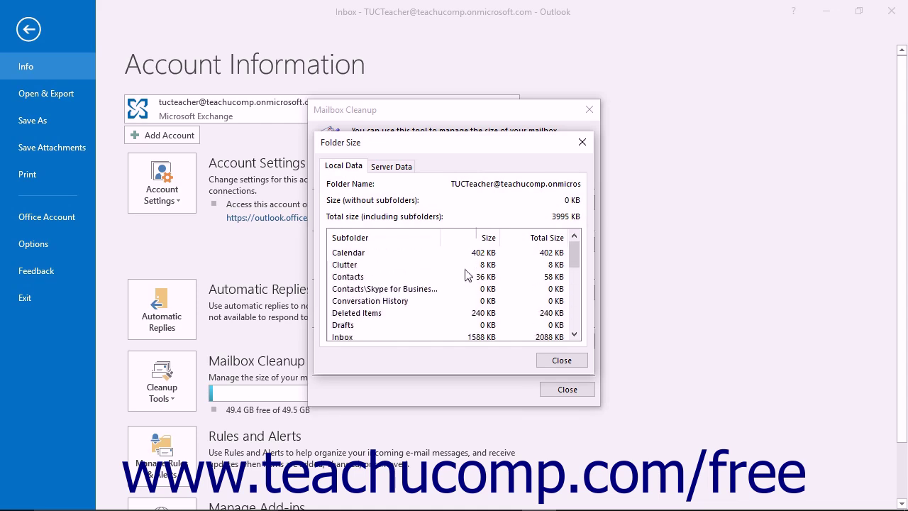
click(558, 360)
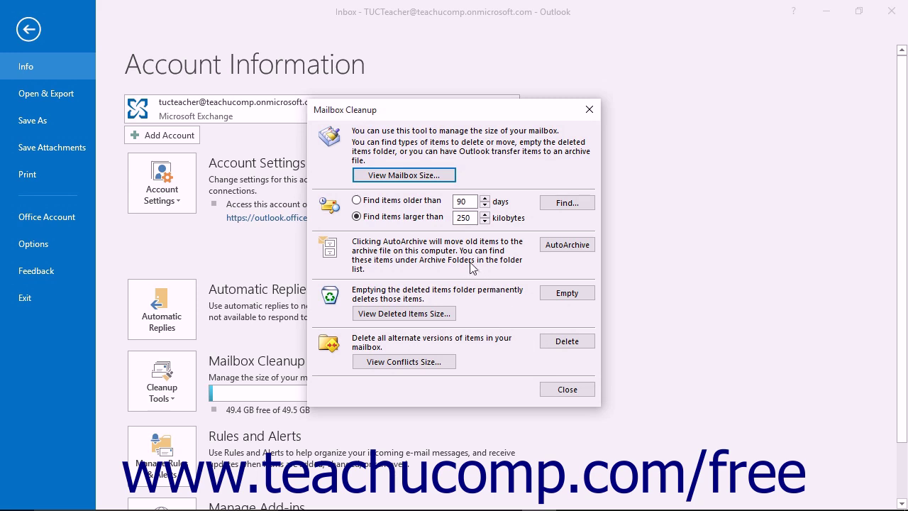
click(369, 208)
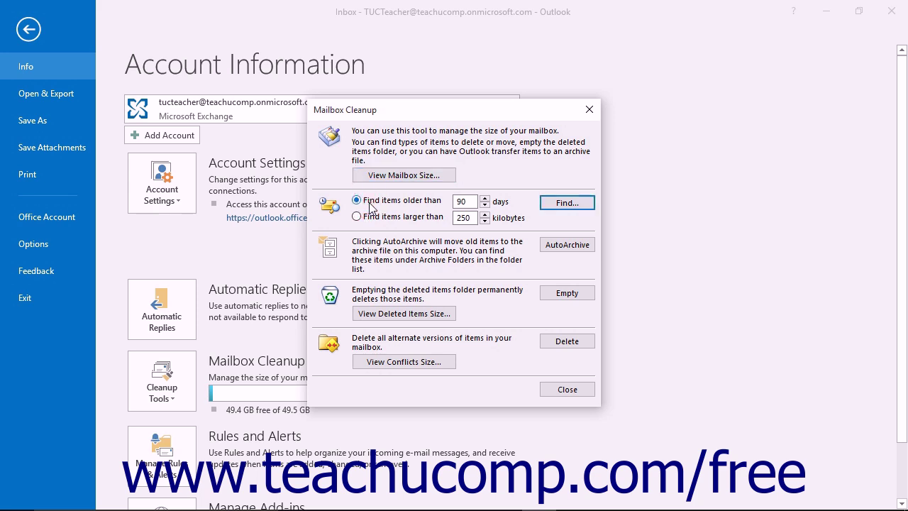
click(467, 201)
Step: Find items older than 90 days, select the first result, and close Advanced Find
click(551, 206)
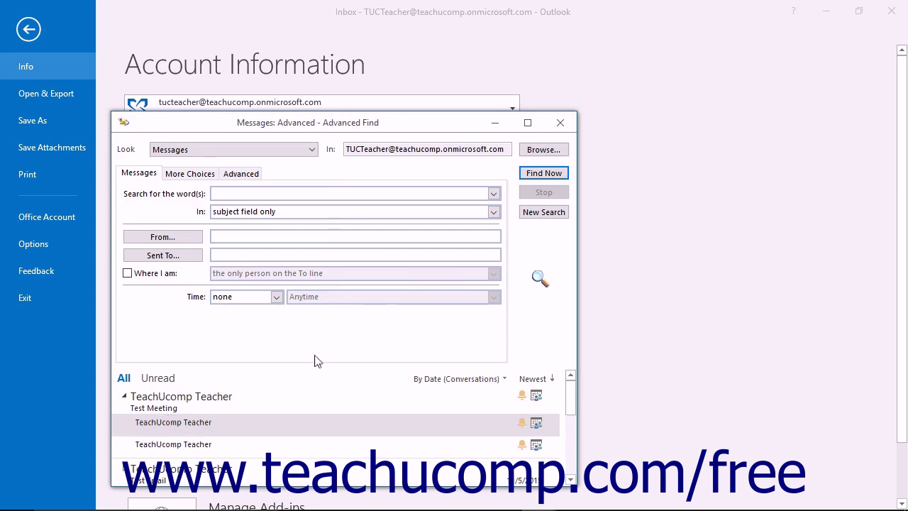
click(329, 123)
click(274, 434)
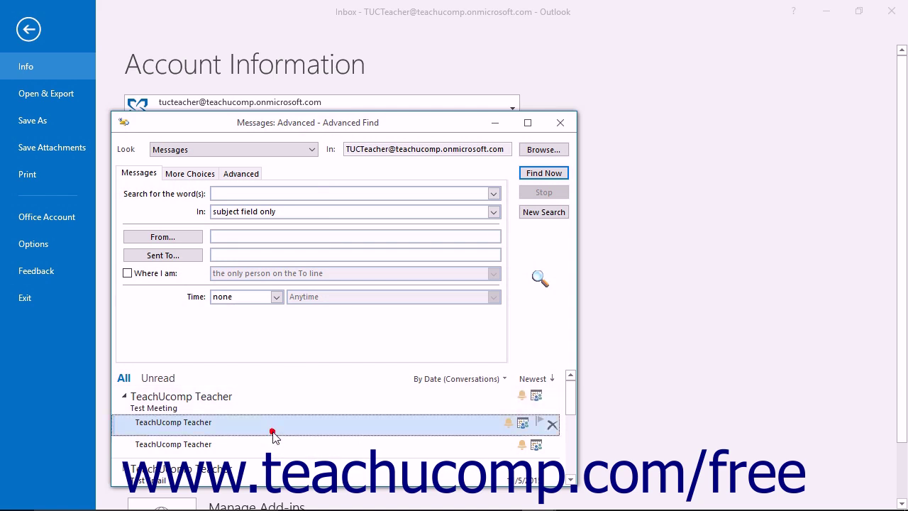
click(560, 124)
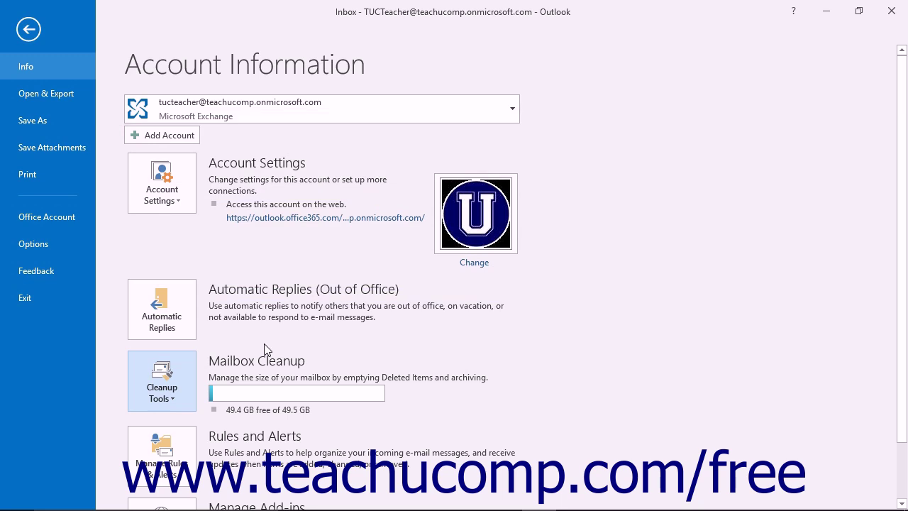
Step: Reopen Mailbox Cleanup and check the Deleted Items folder size (240 KB)
click(178, 381)
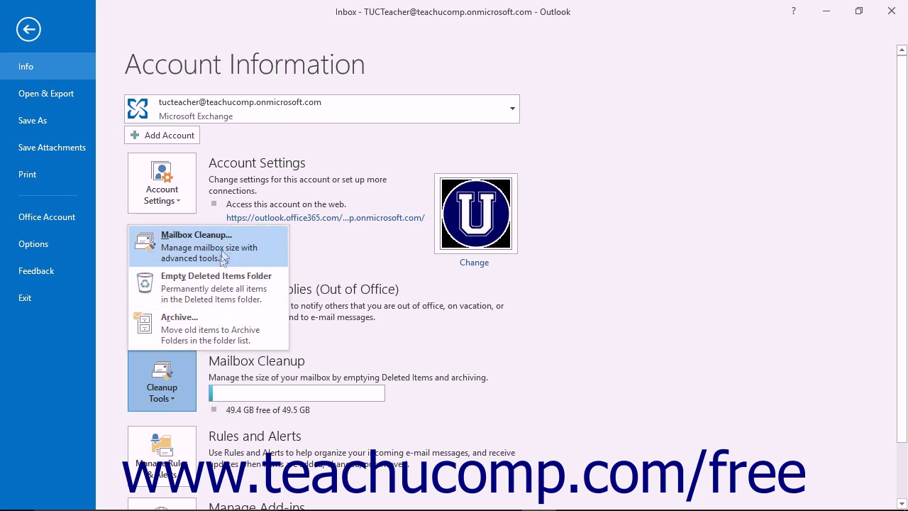
click(222, 249)
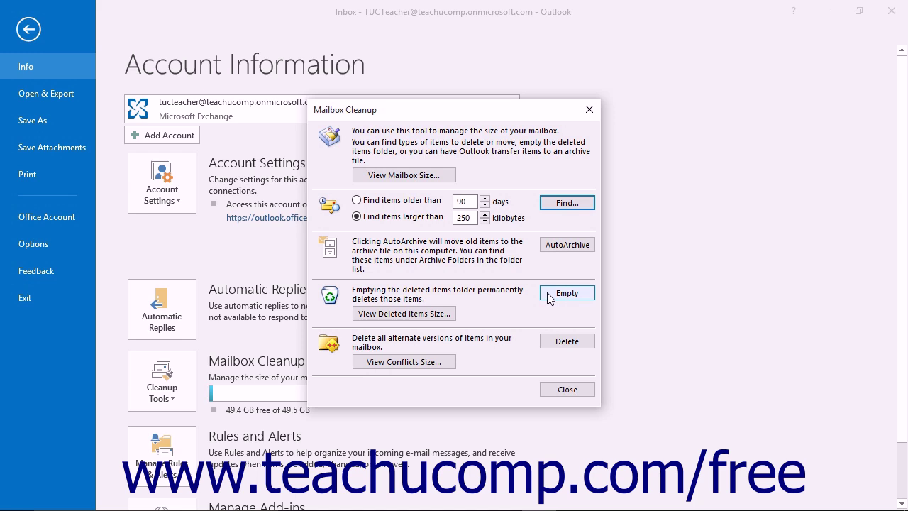
click(440, 320)
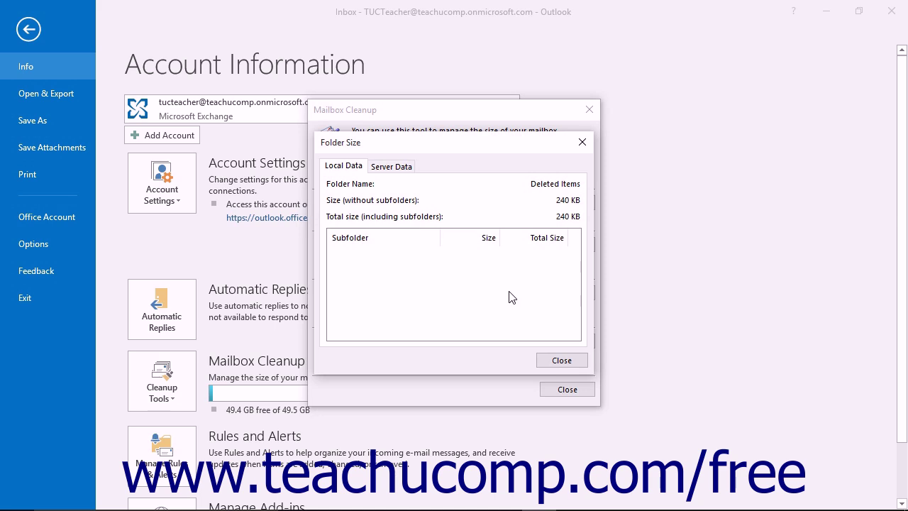
click(374, 167)
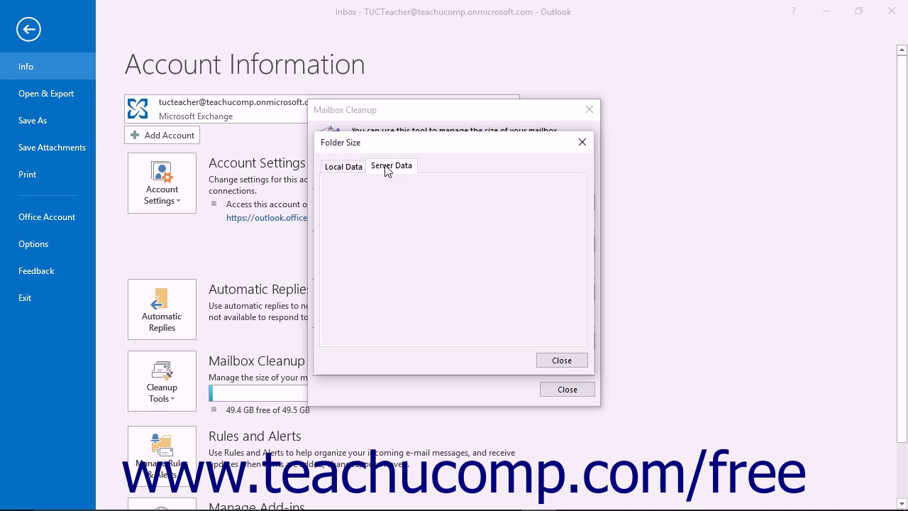
click(558, 360)
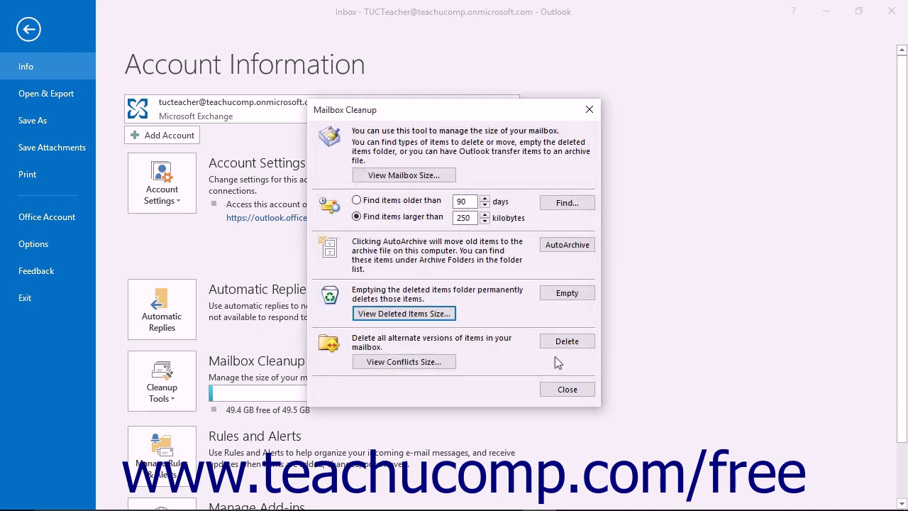
click(489, 349)
click(438, 364)
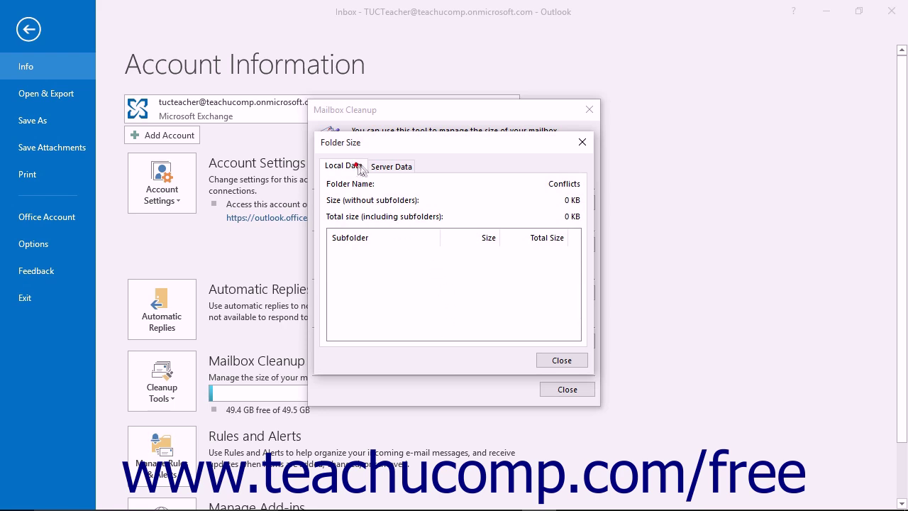
click(395, 168)
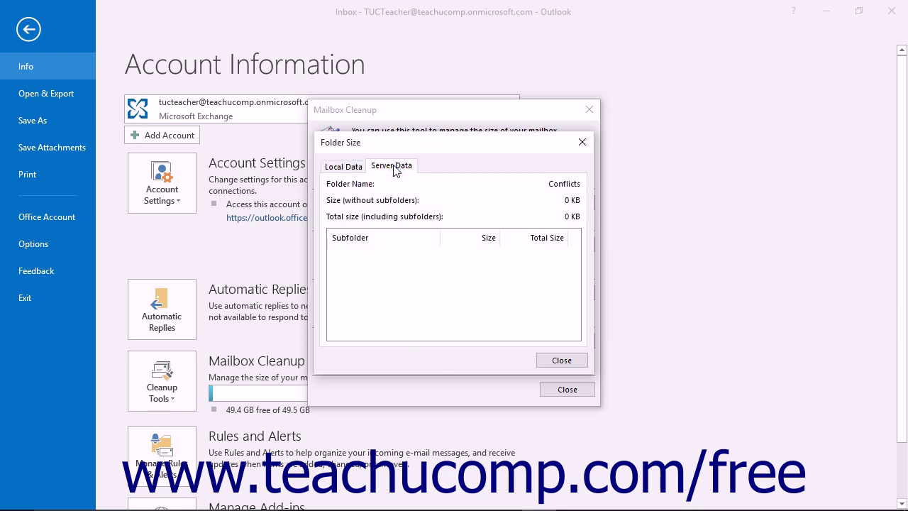
click(582, 142)
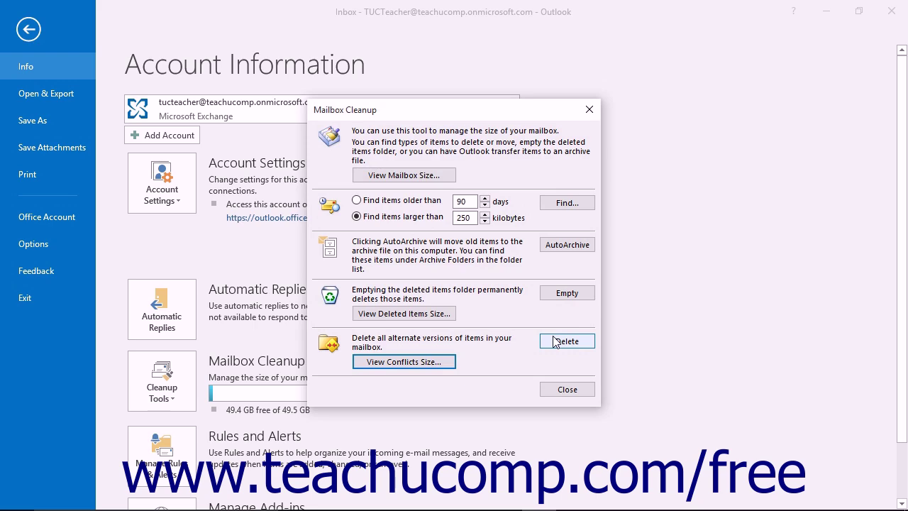
click(568, 389)
Step: Return to the Inbox and choose Clean Up Folder & Subfolders from Home > Clean Up
click(29, 29)
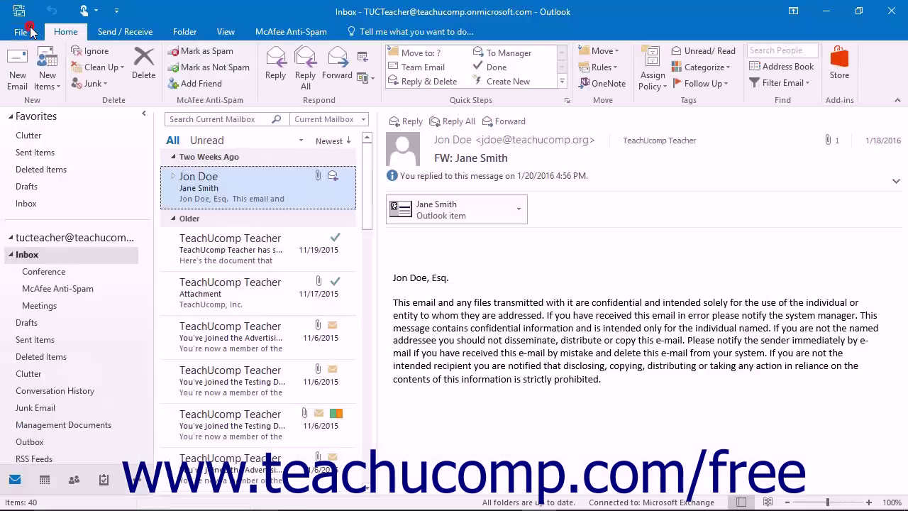
click(105, 68)
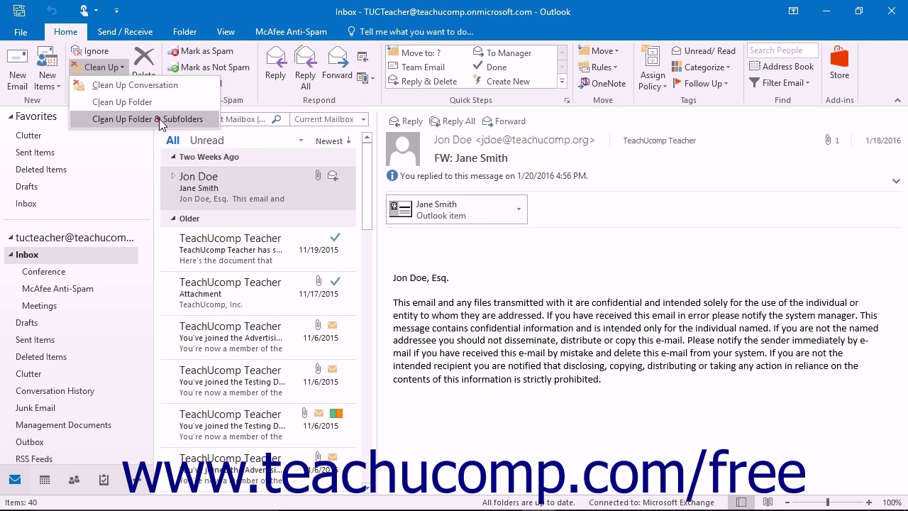
click(161, 122)
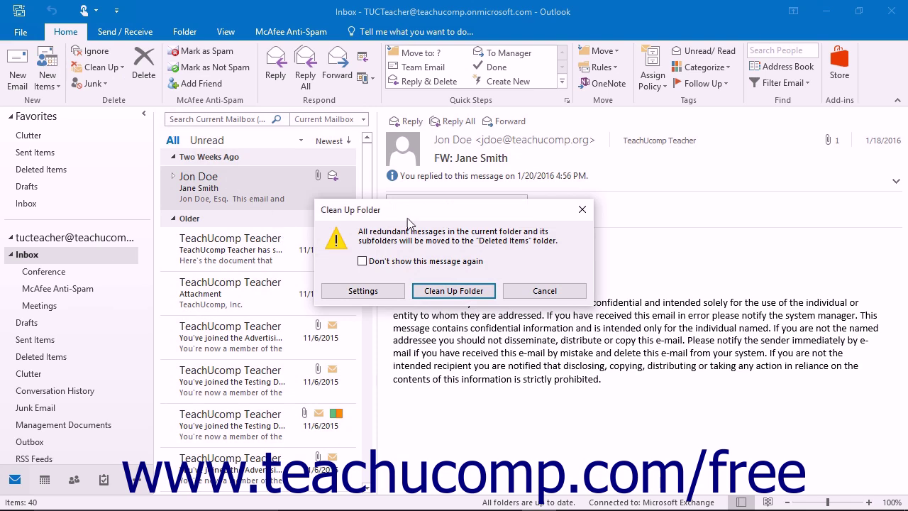
click(376, 293)
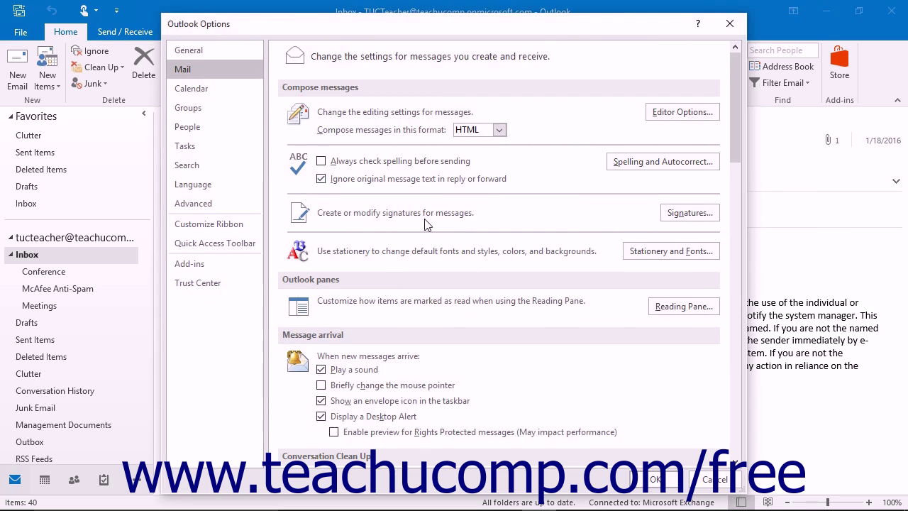
scroll(426, 217, down, 3)
scroll(416, 204, down, 6)
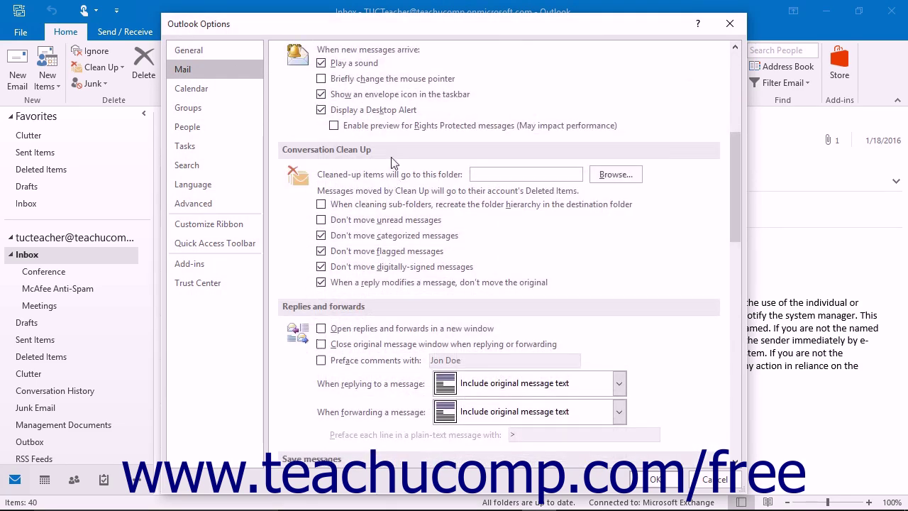
click(391, 150)
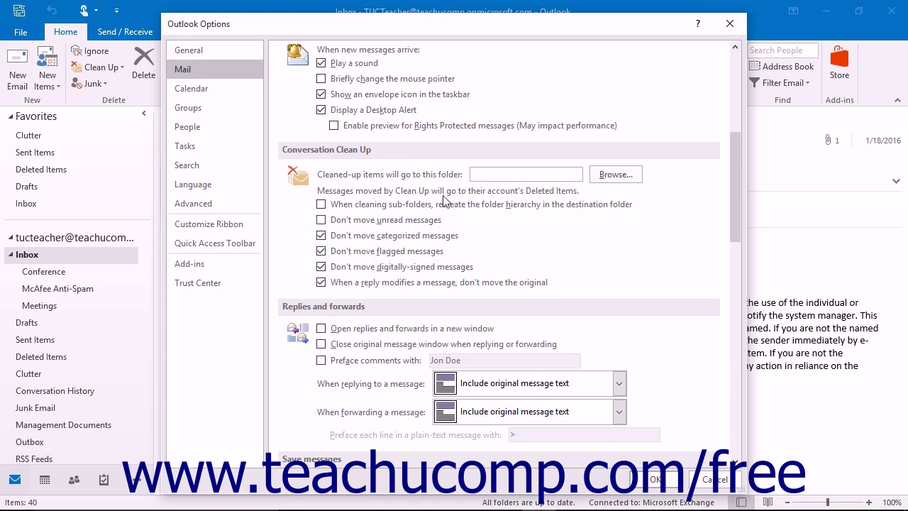
click(656, 481)
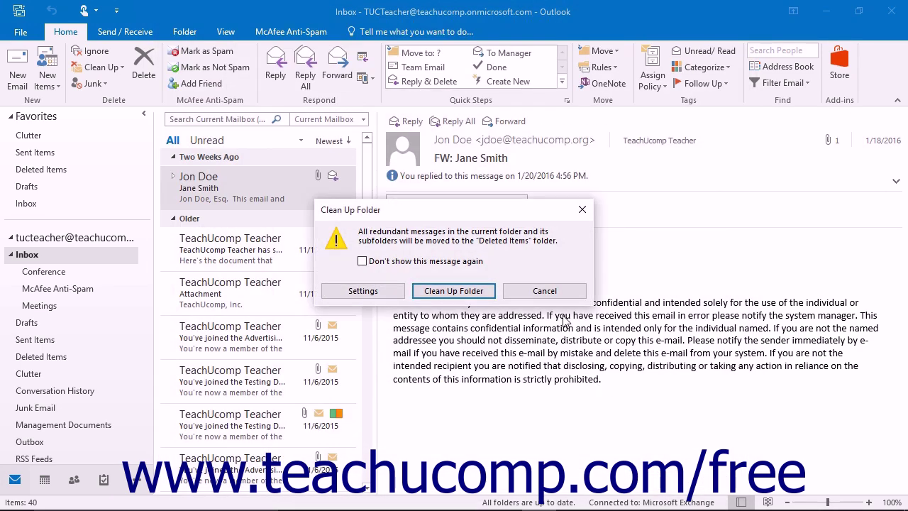
click(402, 214)
Step: Confirm Clean Up Folder to move redundant Inbox and subfolder messages to Deleted Items
click(443, 293)
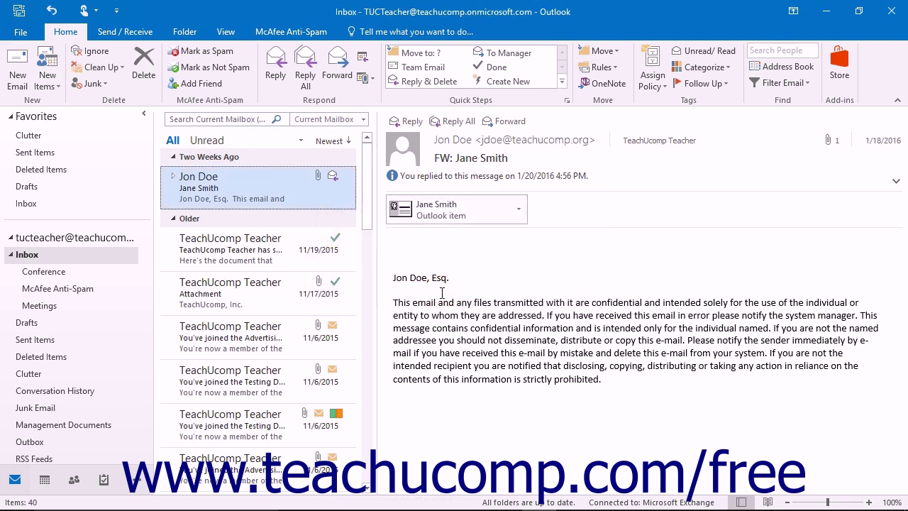